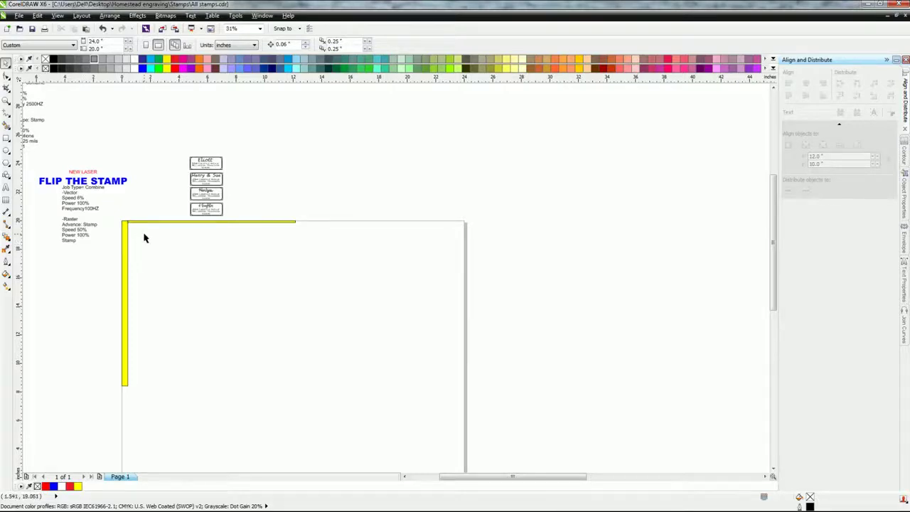
- Place a copy of the lowest sample address stamp on the blank page below the horizontal yellow bar
scroll(145, 242, "up", 2)
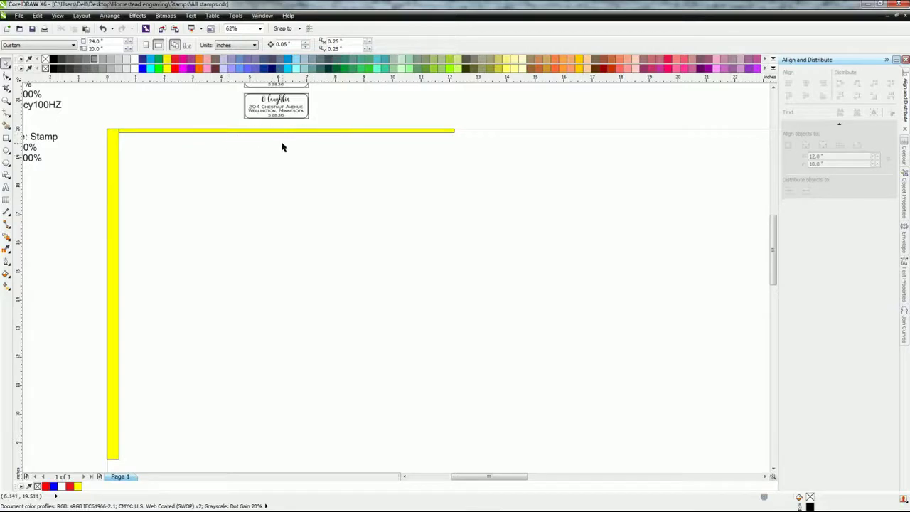
left_click_drag(280, 144, 271, 247)
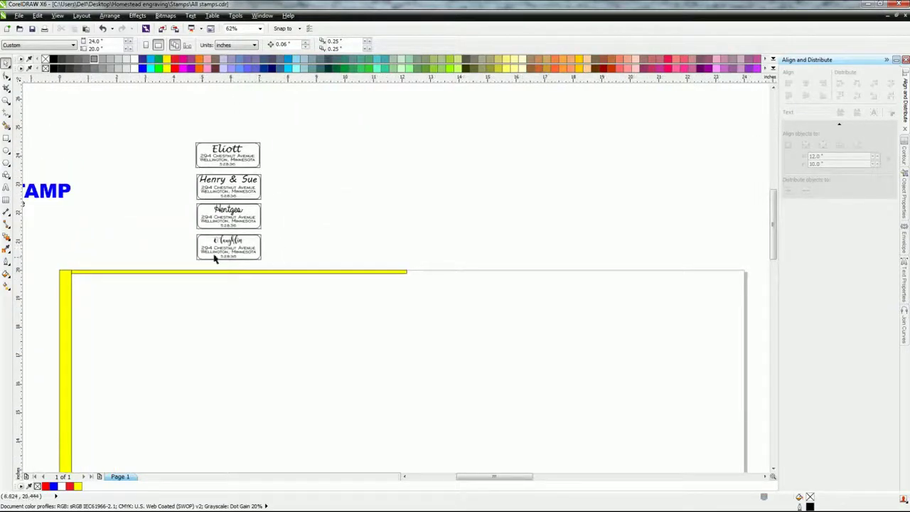
left_click_drag(186, 233, 204, 334)
left_click(279, 278)
scroll(204, 338, "up", 2)
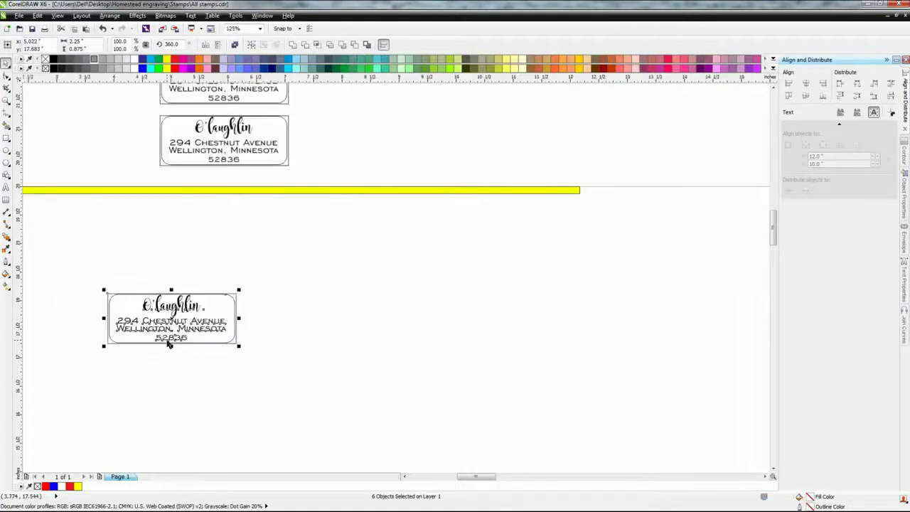
left_click(276, 311)
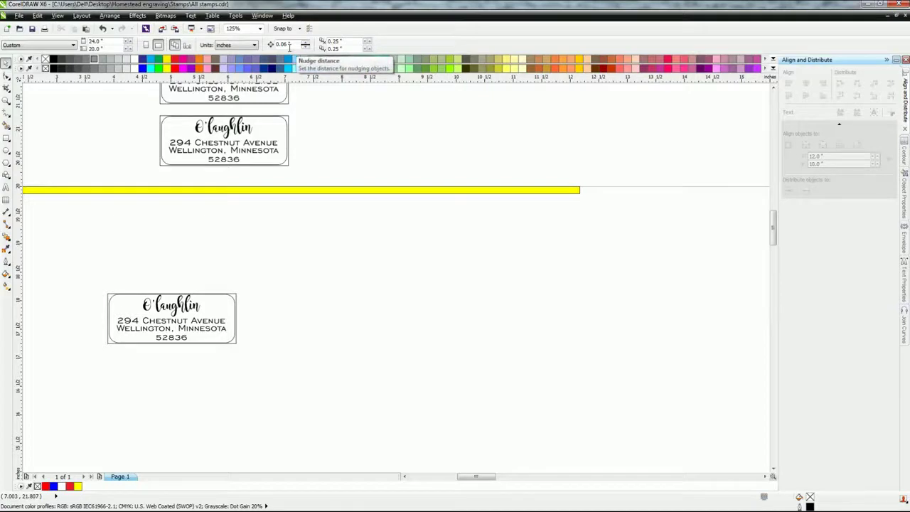
- Inspect the outline widths of the copied stamp's outer rectangle and rounded inner border
scroll(116, 313, "up", 2)
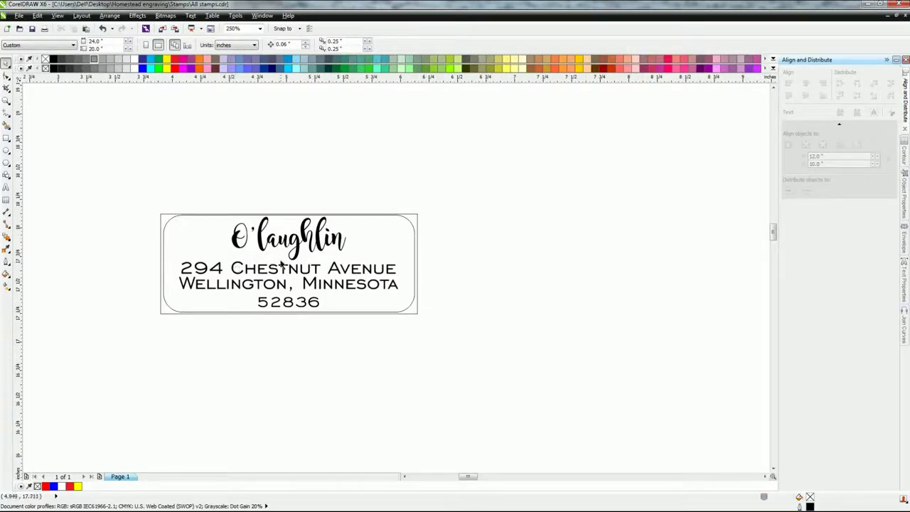
left_click(163, 218)
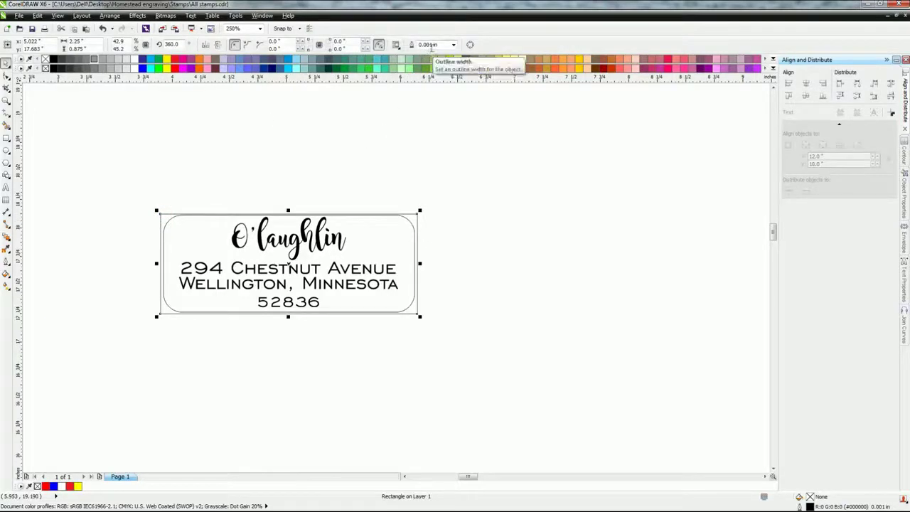
left_click(166, 226)
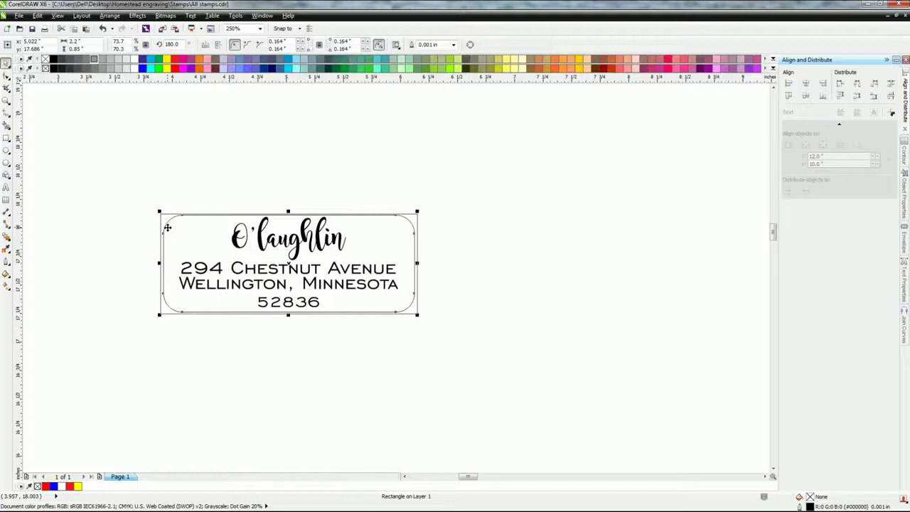
left_click(183, 185)
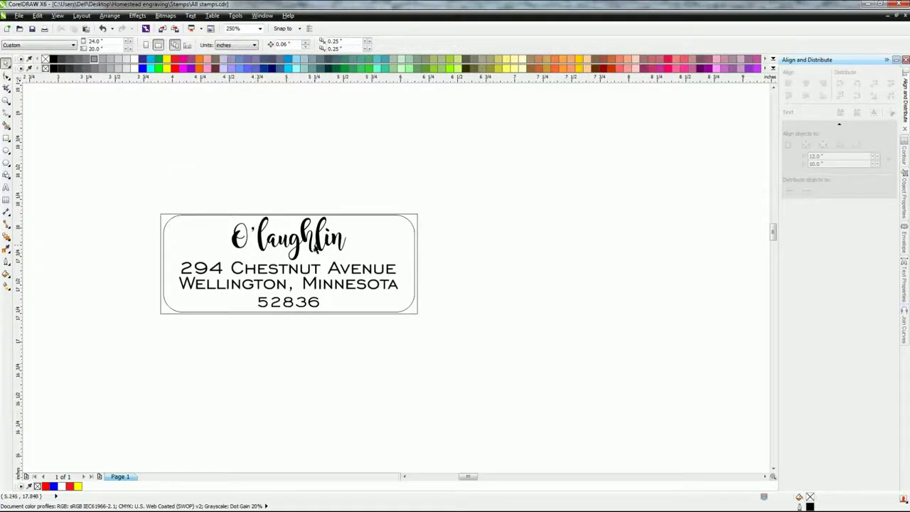
scroll(255, 249, "up", 2)
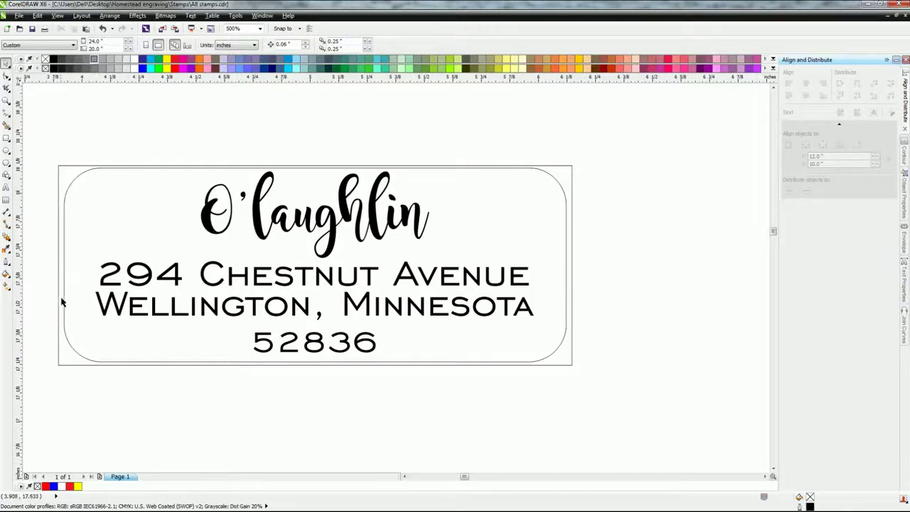
- Move the whole copied stamp into the inner corner of the yellow bars and offset it 0.06 in right and down
scroll(218, 374, "down", 2)
left_click_drag(239, 166, 517, 288)
scroll(423, 306, "down", 2)
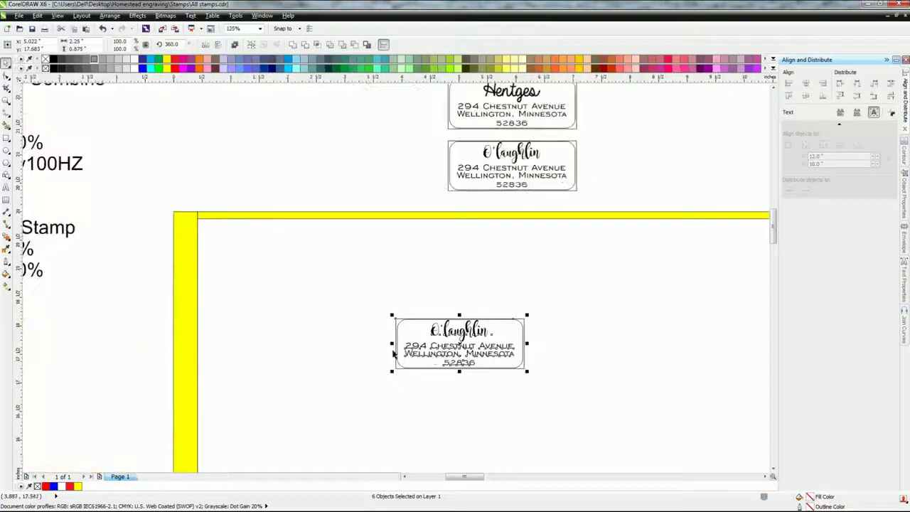
left_click_drag(398, 317, 200, 219)
scroll(311, 245, "up", 2)
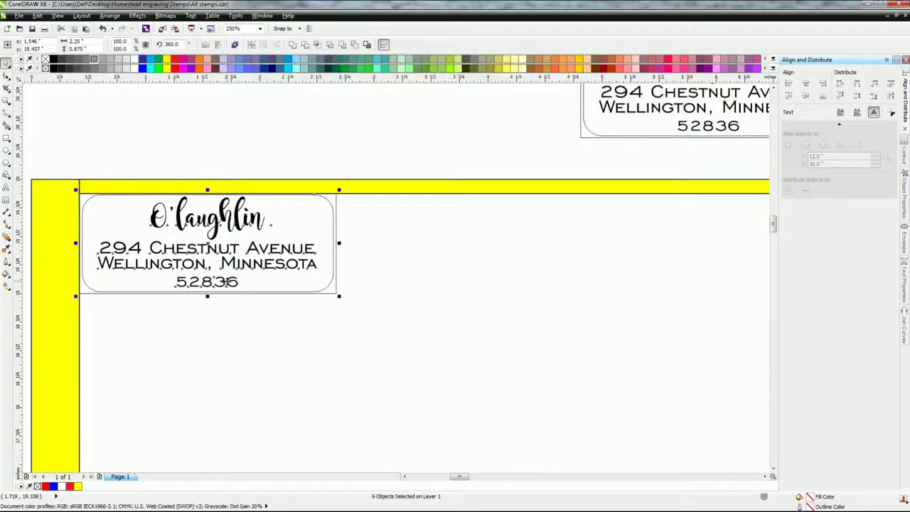
left_click_drag(229, 281, 236, 281)
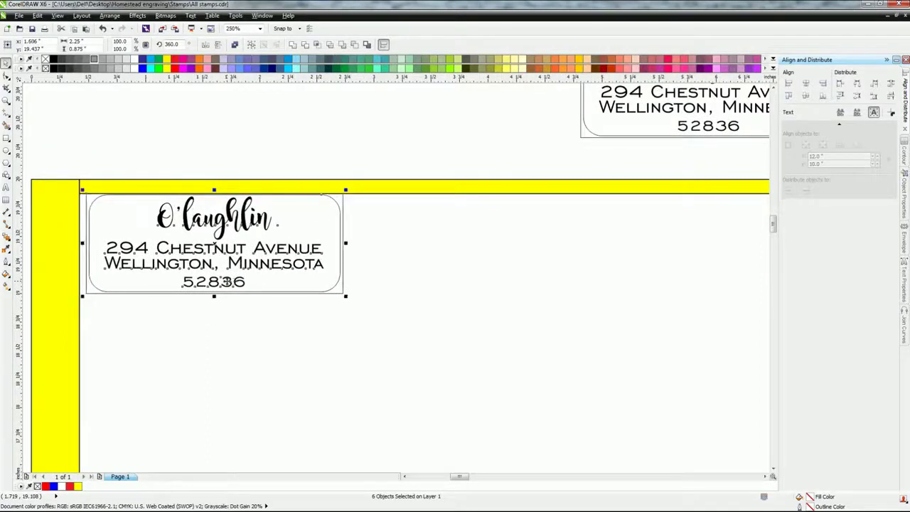
key("Down")
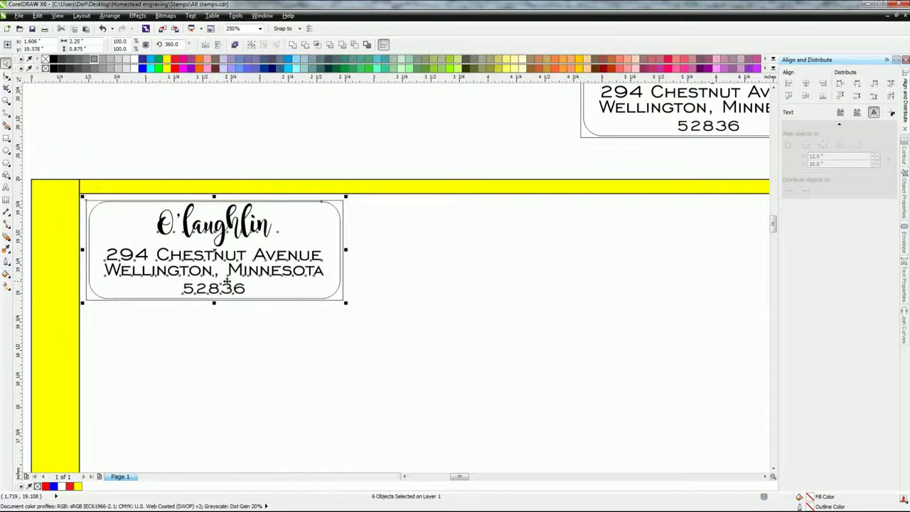
scroll(236, 282, "down", 2)
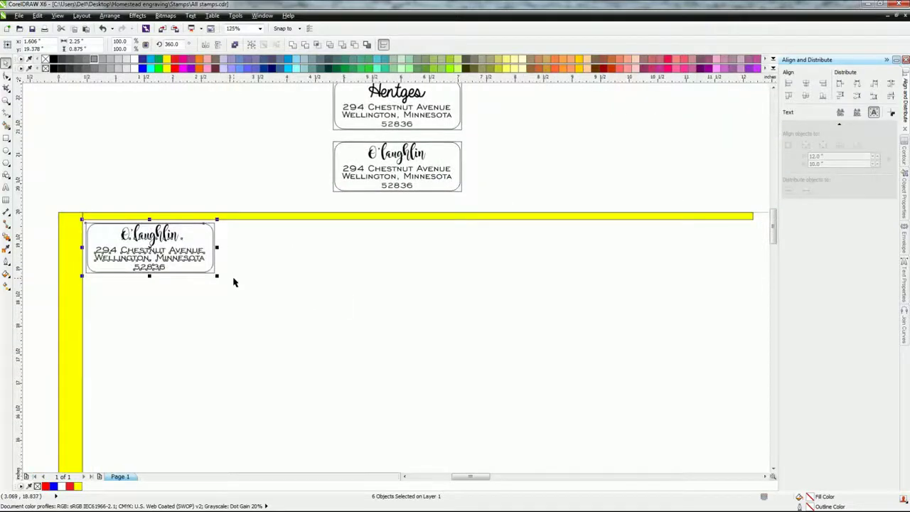
- Duplicate the stamp along the horizontal yellow bar into a row of five with 0.06 in gaps
left_click_drag(123, 250, 265, 297)
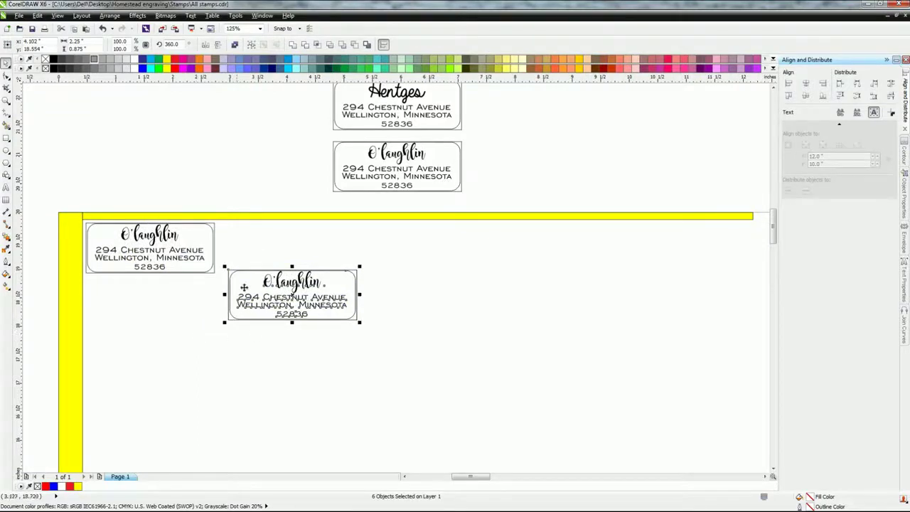
left_click_drag(227, 276, 286, 320)
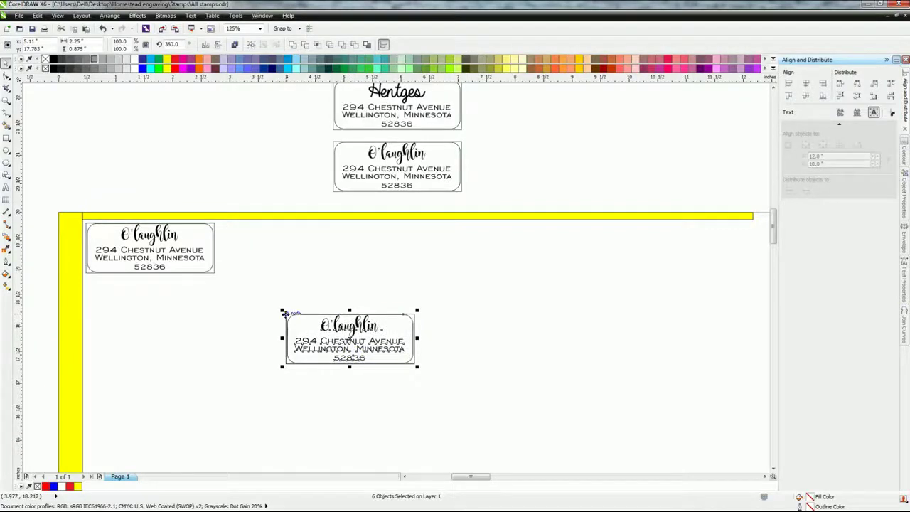
left_click_drag(283, 313, 226, 255)
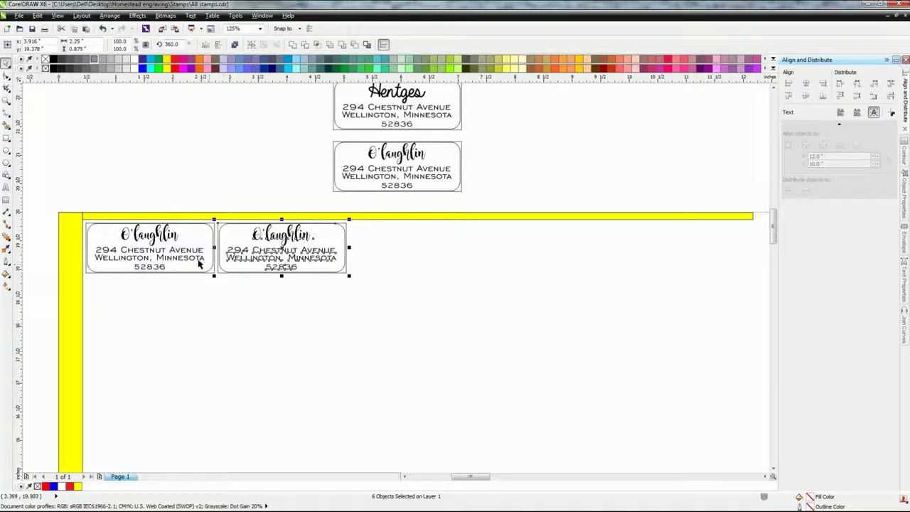
scroll(426, 278, "right", 1)
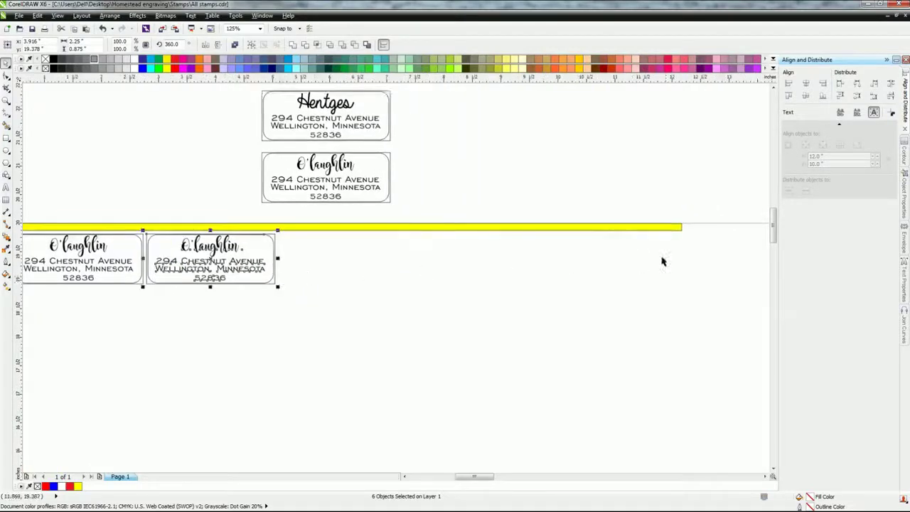
key("ctrl+d")
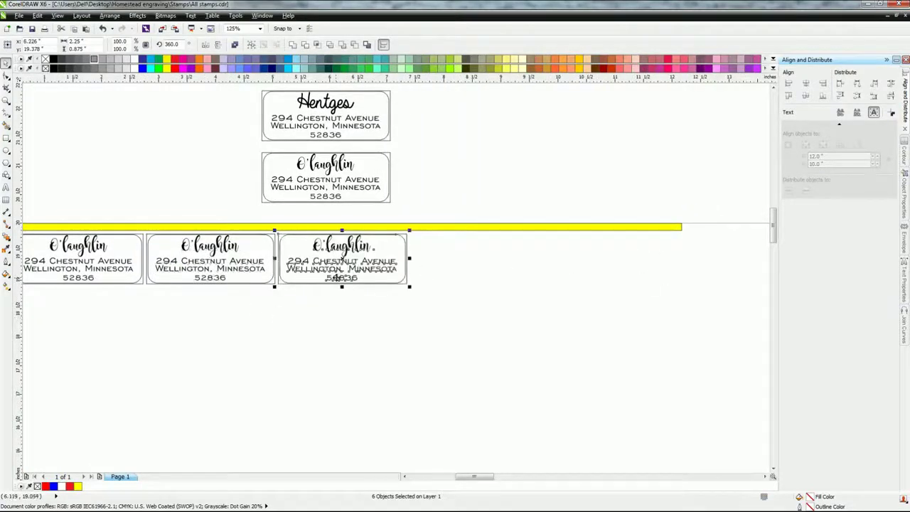
key("ctrl+d")
key("ctrl+d")
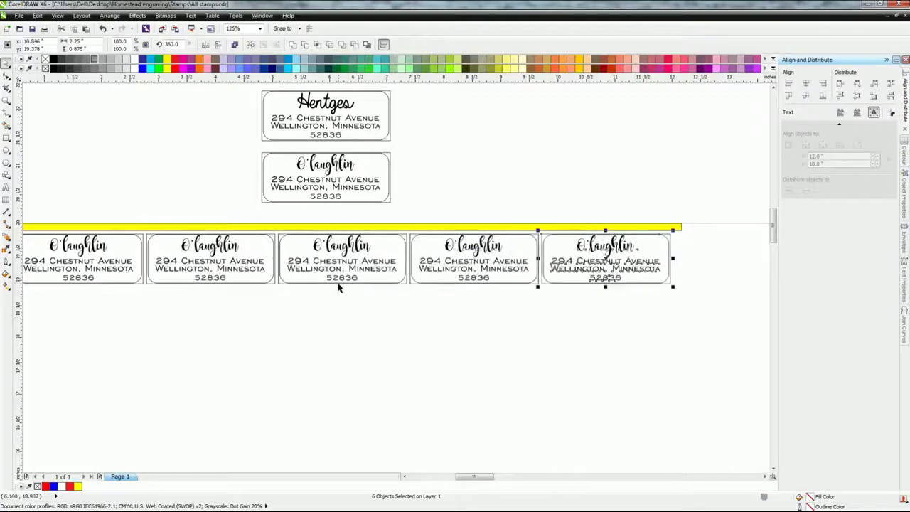
- Place a copy of the row's first stamp directly beneath it with a 0.06 in gap
left_click_drag(351, 308, 441, 297)
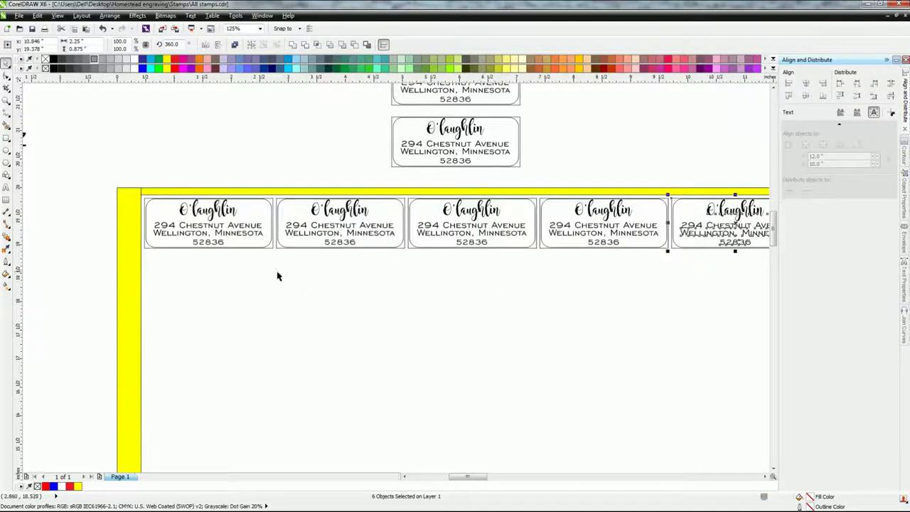
left_click_drag(278, 274, 139, 191)
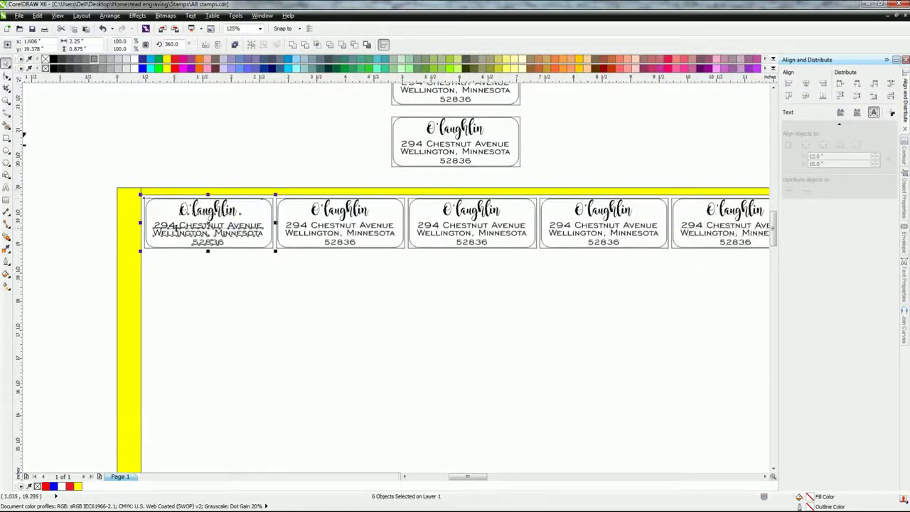
left_click_drag(183, 209, 144, 252)
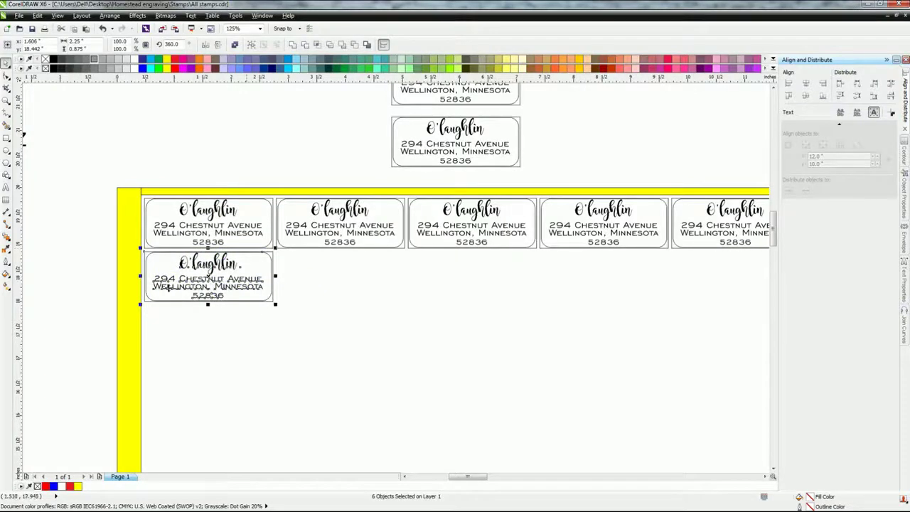
left_click(375, 345)
scroll(362, 347, "down", 3)
left_click(540, 321)
scroll(202, 361, "down", 1)
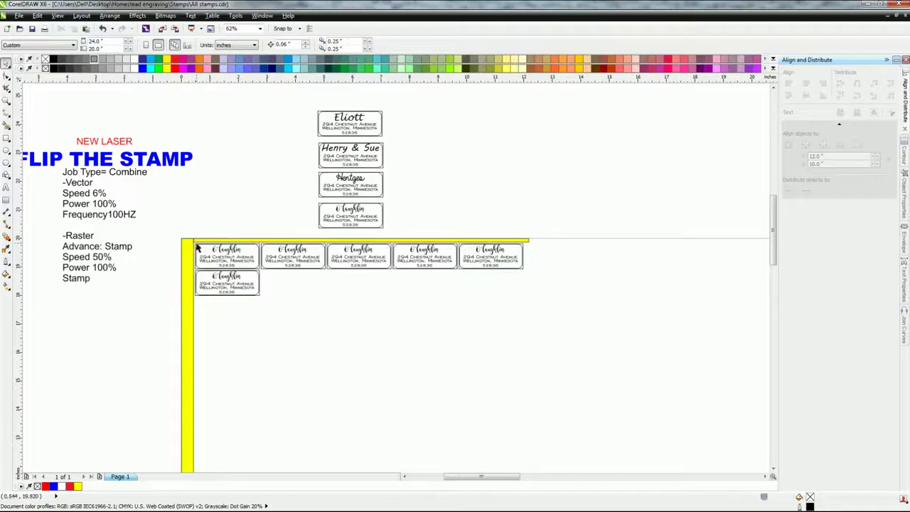
scroll(234, 281, "down", 2)
scroll(235, 281, "left", 2)
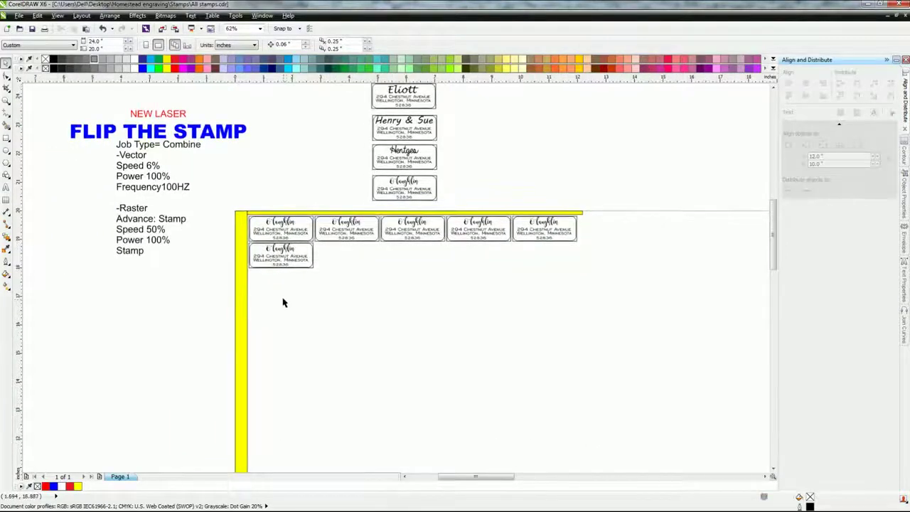
scroll(282, 301, "down", 1)
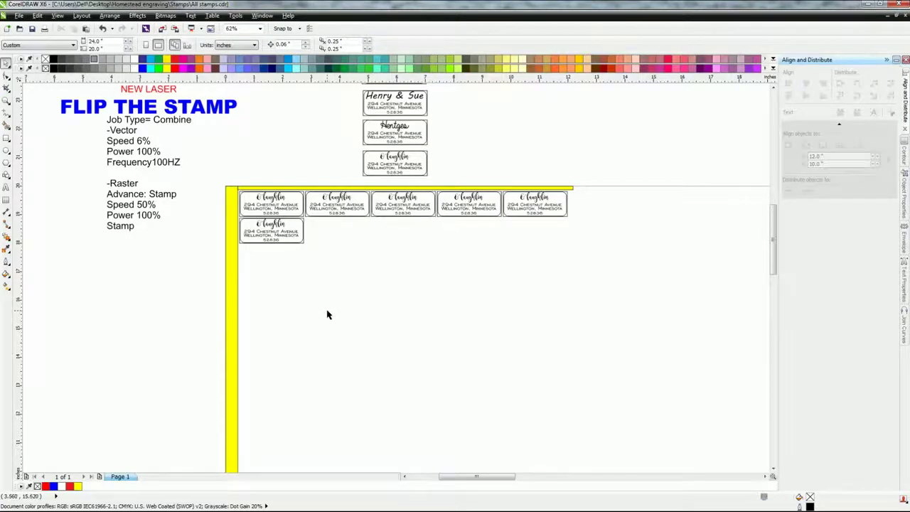
left_click_drag(327, 314, 326, 351)
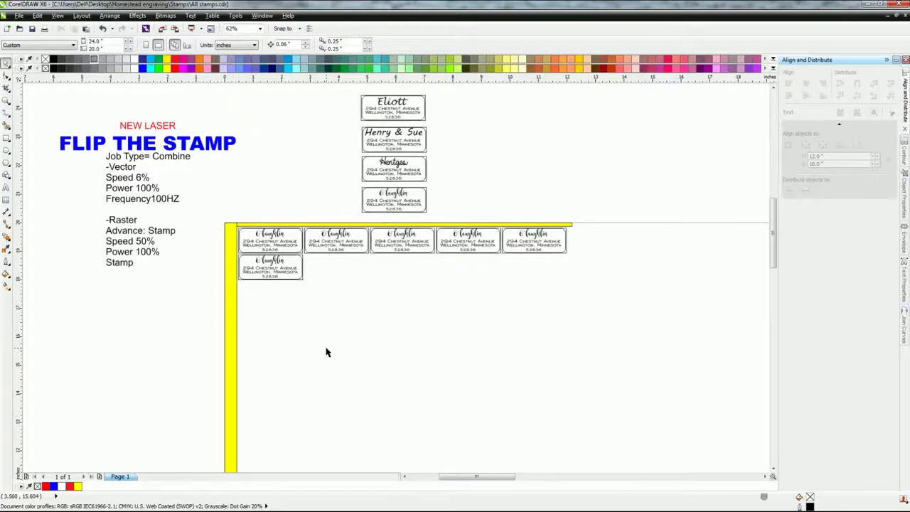
scroll(334, 355, "right", 3)
scroll(321, 320, "up", 1)
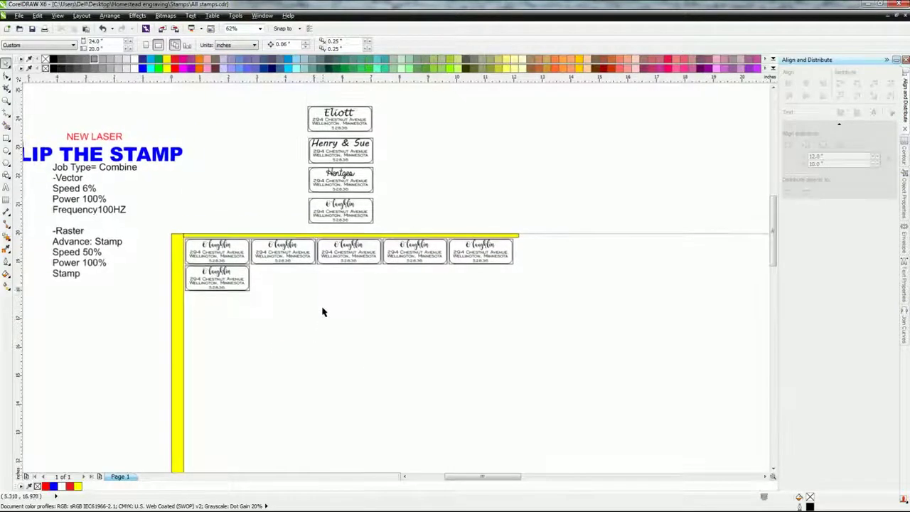
- Delete the four extra stamps in the row and the one beneath, keeping only the corner stamp
left_click_drag(546, 297, 248, 224)
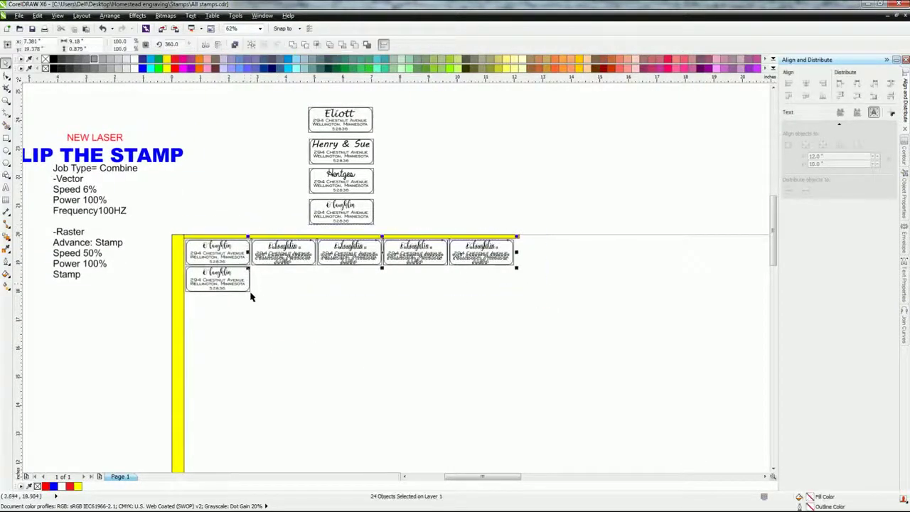
key("Delete")
left_click_drag(272, 316, 177, 269)
key("Delete")
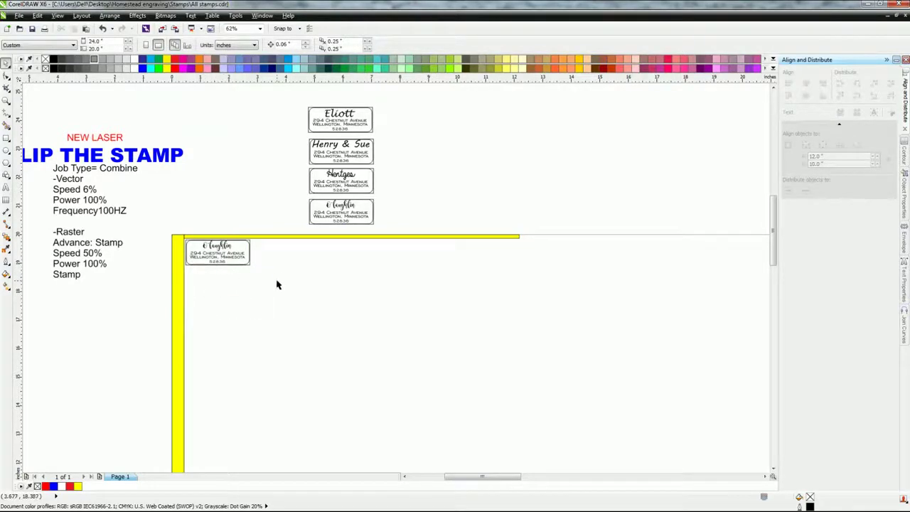
- Select the corner stamp, start printing it with the Epilog Engraver Win32 Fusion printer, and open the printer preferences
left_click_drag(301, 290, 201, 230)
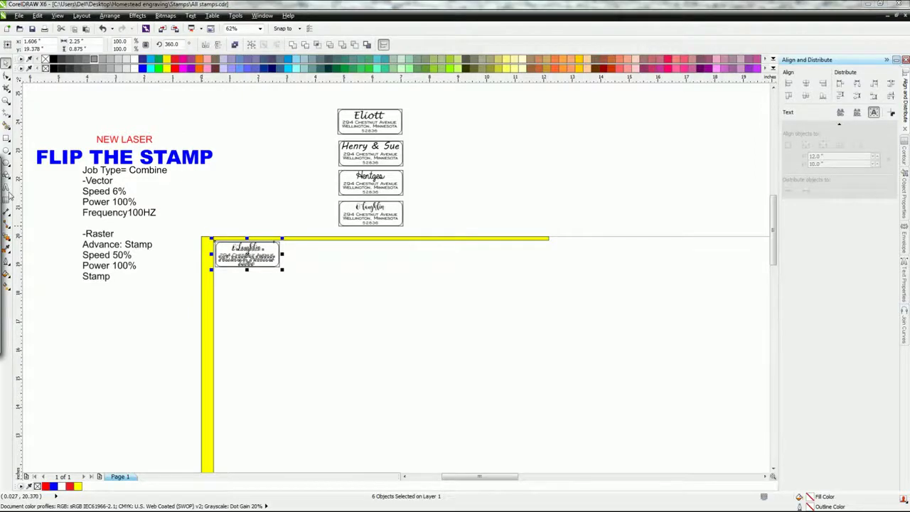
left_click_drag(21, 170, 546, 164)
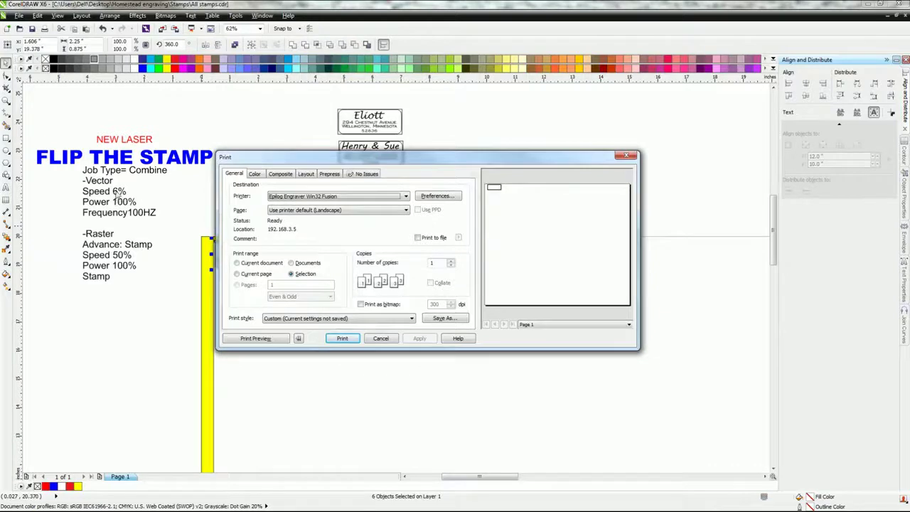
left_click(318, 201)
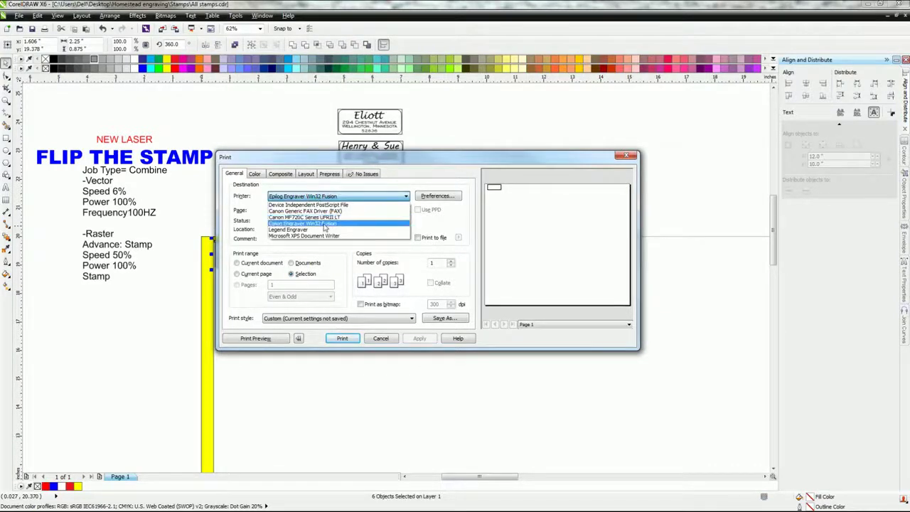
left_click(315, 225)
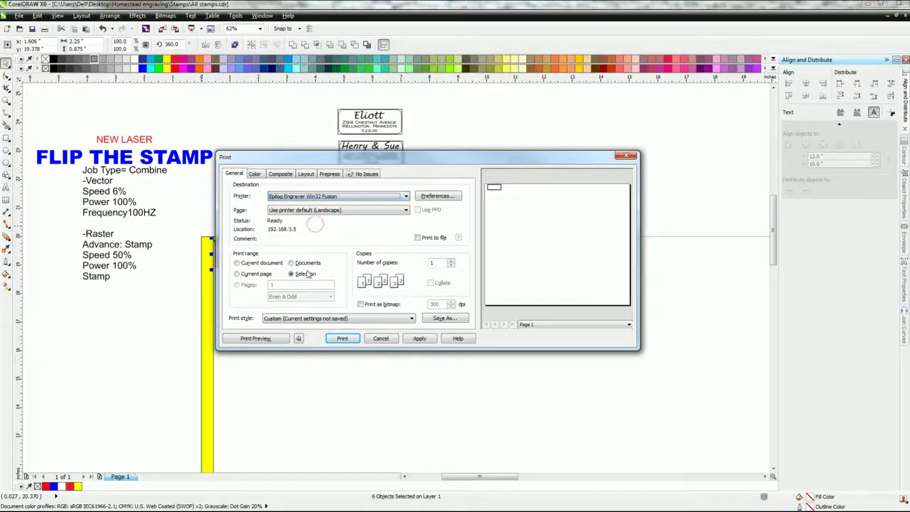
left_click(439, 199)
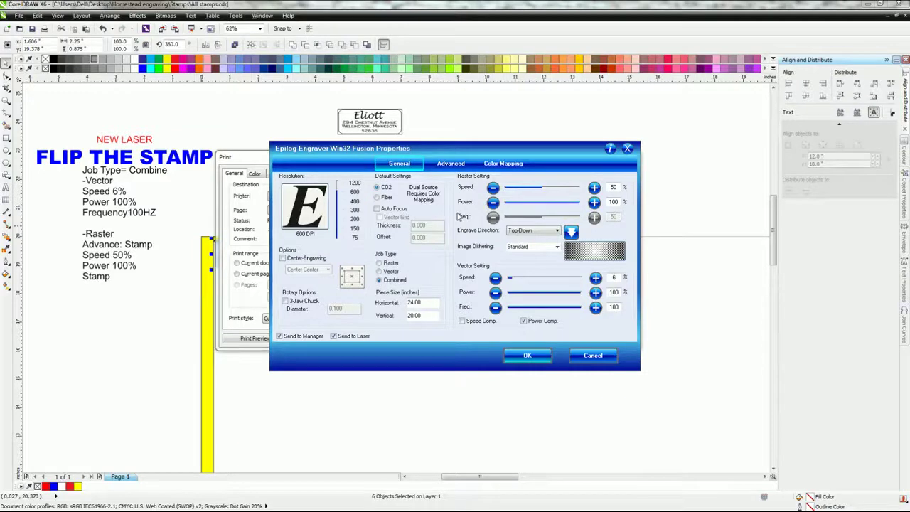
- Review the advanced stamp raster settings of the Epilog Fusion printer, return to the general settings, and close its preferences
left_click(445, 164)
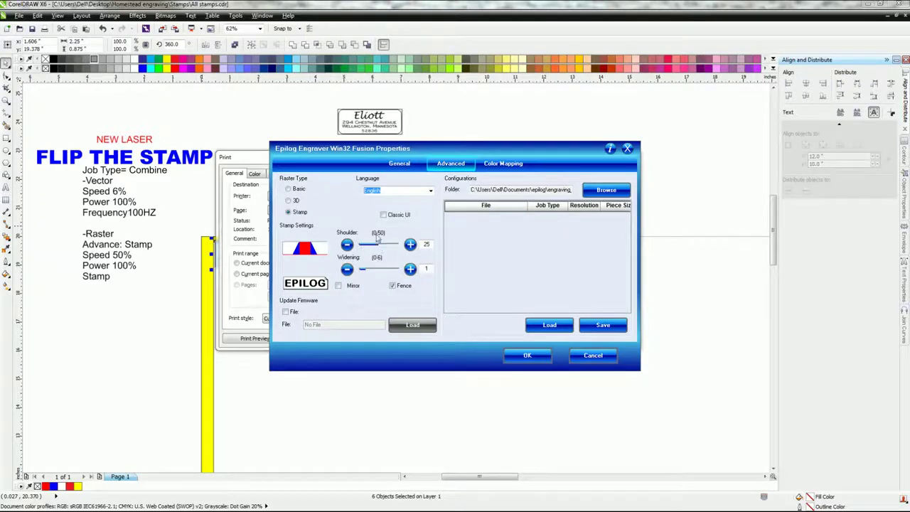
left_click(410, 166)
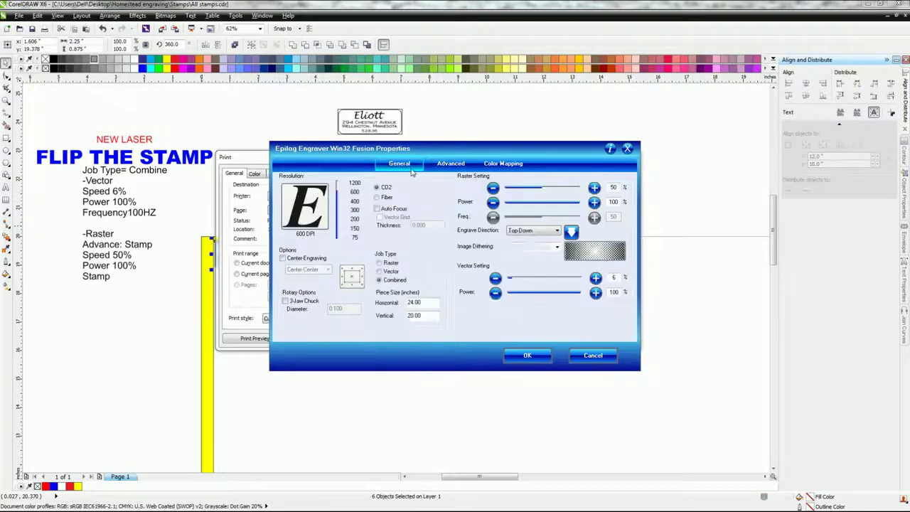
left_click(627, 150)
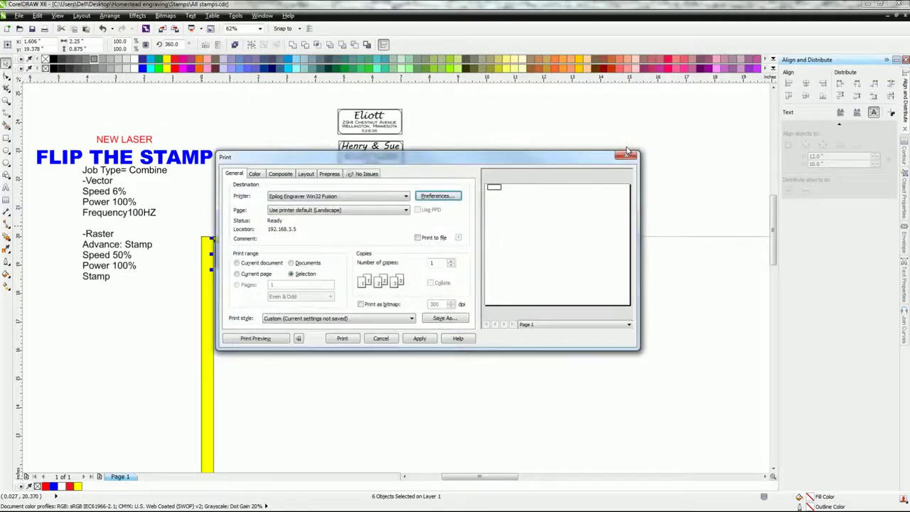
- Choose the Legend Engraver printer, set its job type to Combined in the preferences, and expand the vector settings
left_click(407, 197)
left_click(360, 233)
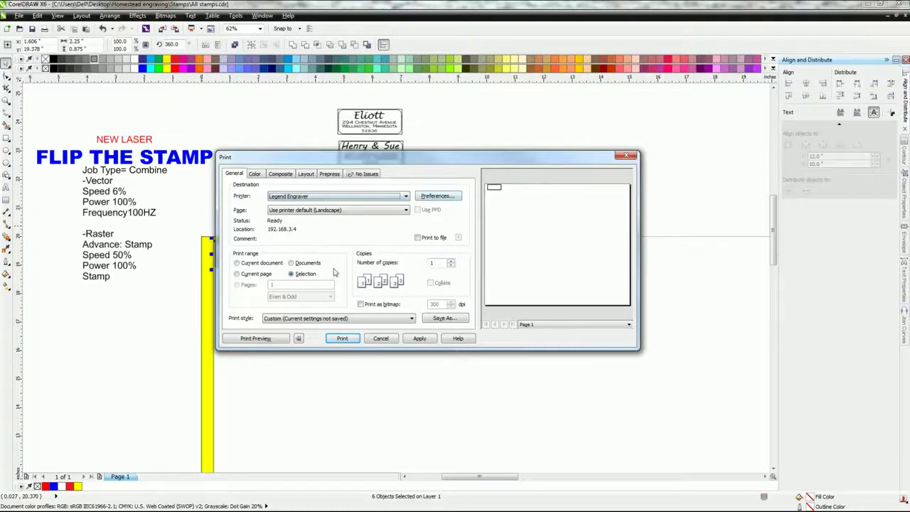
left_click(445, 202)
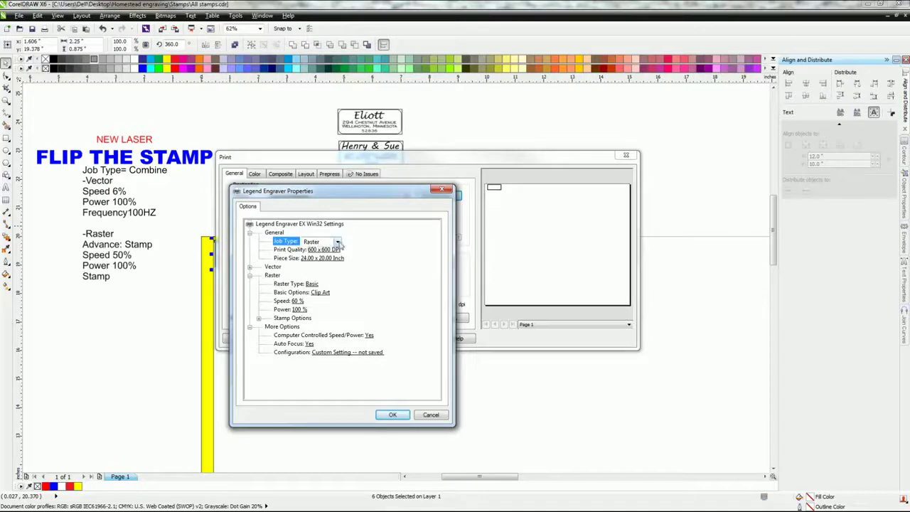
left_click(338, 242)
left_click(332, 266)
left_click(250, 267)
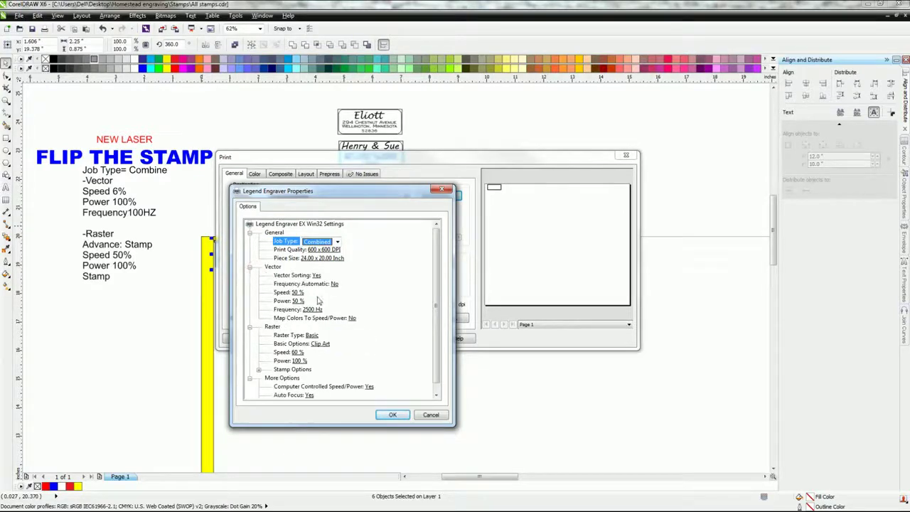
- Set the Legend Engraver's vector speed to 6%, power to 100% and frequency to 5000 Hz
left_click(435, 297)
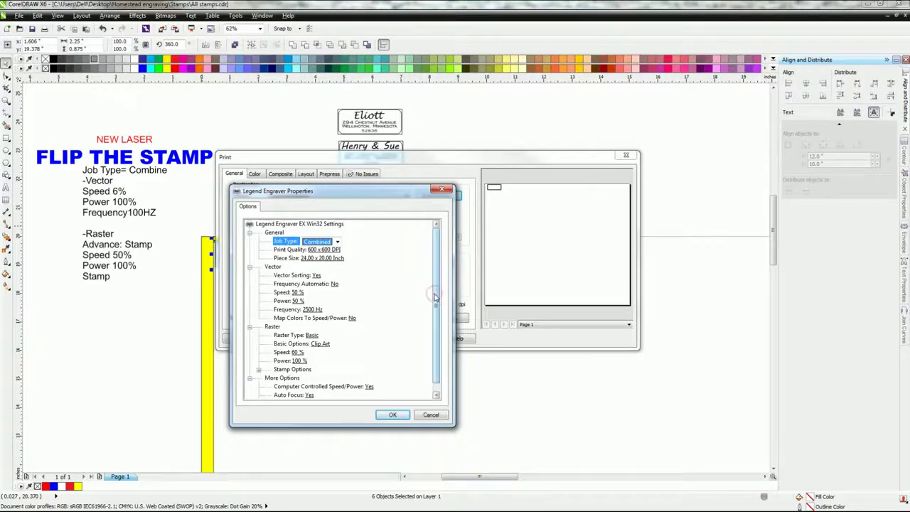
scroll(435, 297, "down", 1)
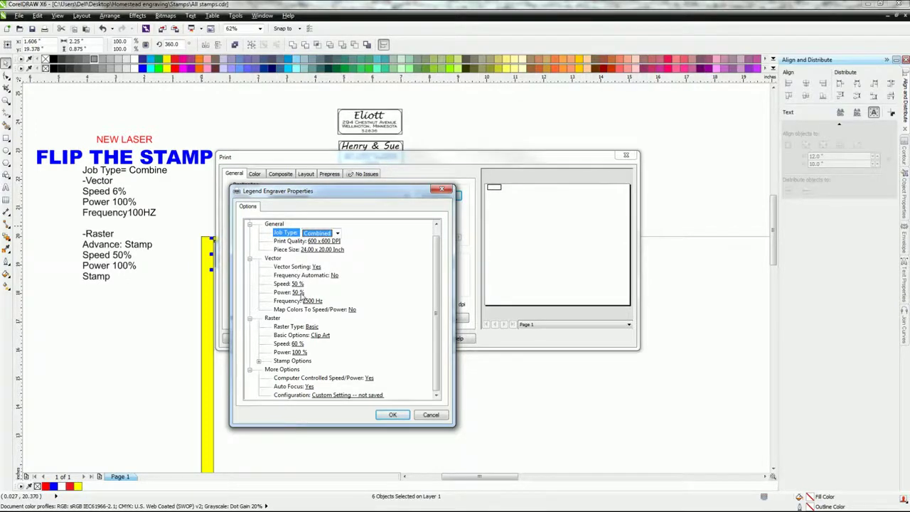
left_click(297, 283)
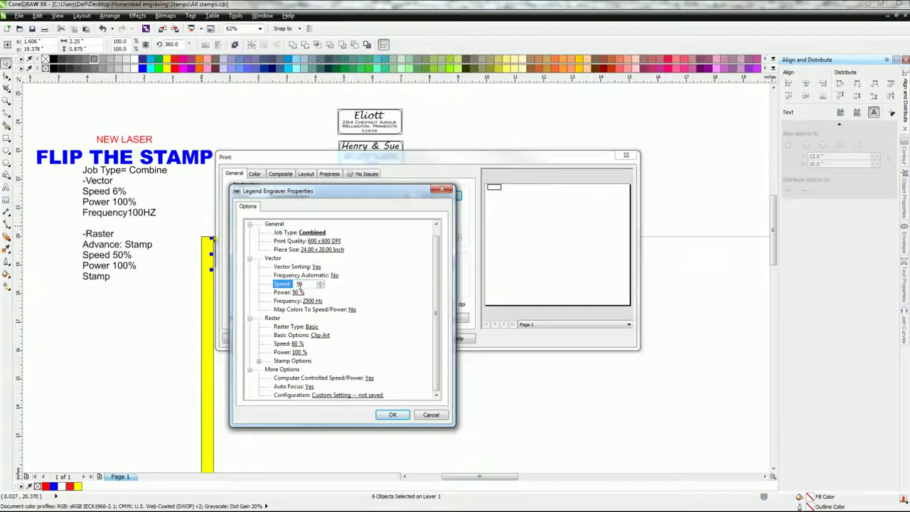
type("6")
left_click(300, 292)
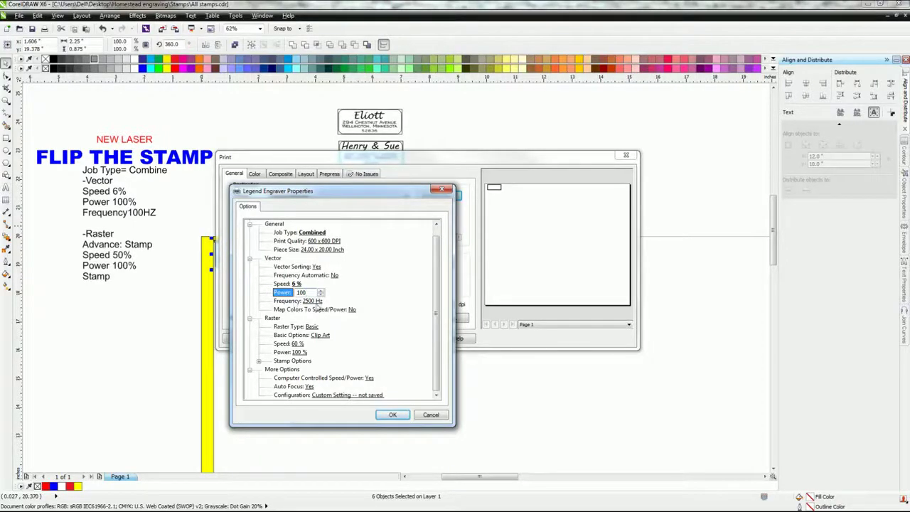
left_click(314, 301)
type("5000")
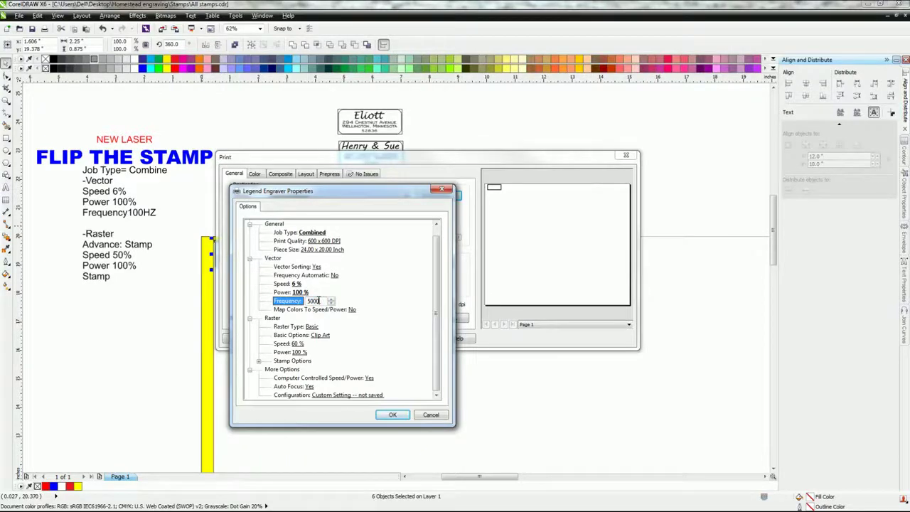
- Set the raster speed to 50%, check the Auto Focus setting, and expand the stamp options
left_click(297, 344)
type("50")
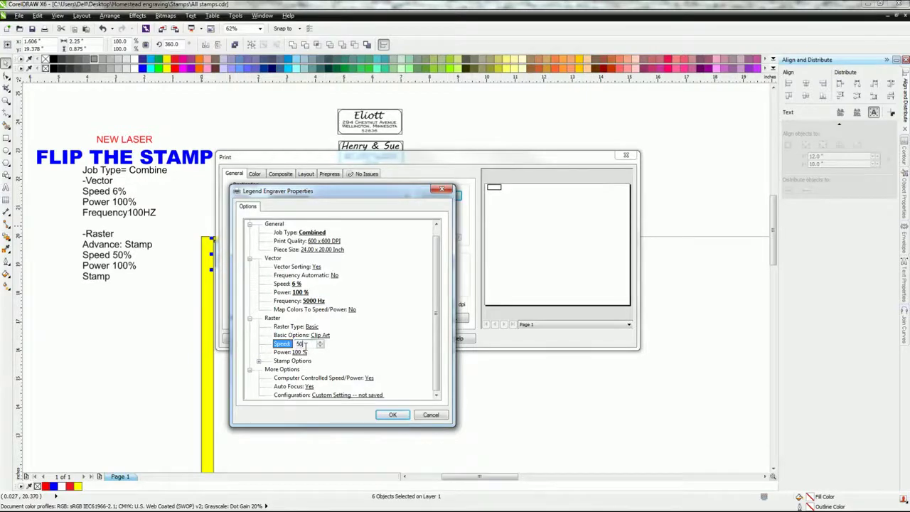
left_click(313, 388)
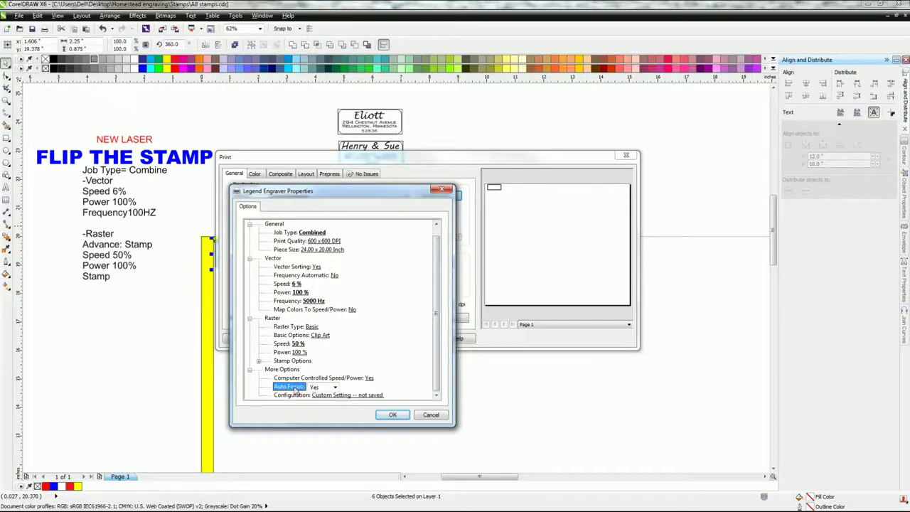
left_click(259, 361)
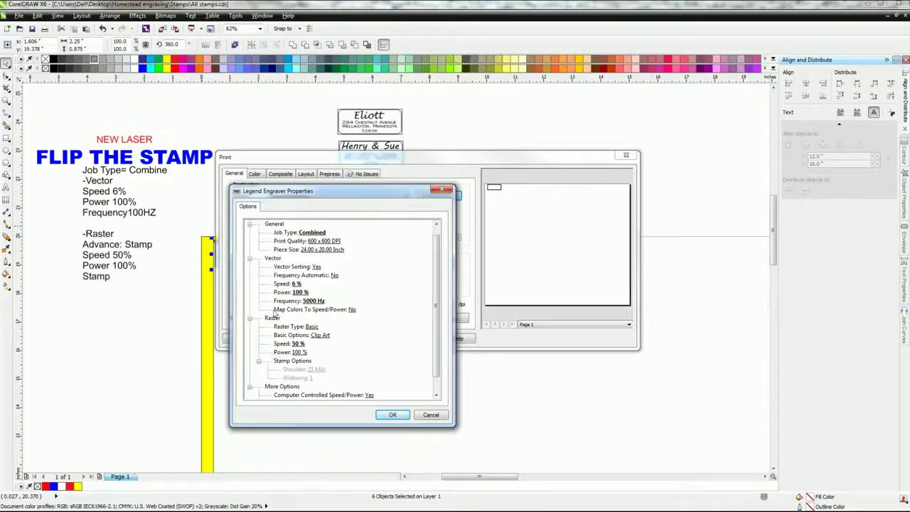
left_click_drag(441, 275, 437, 258)
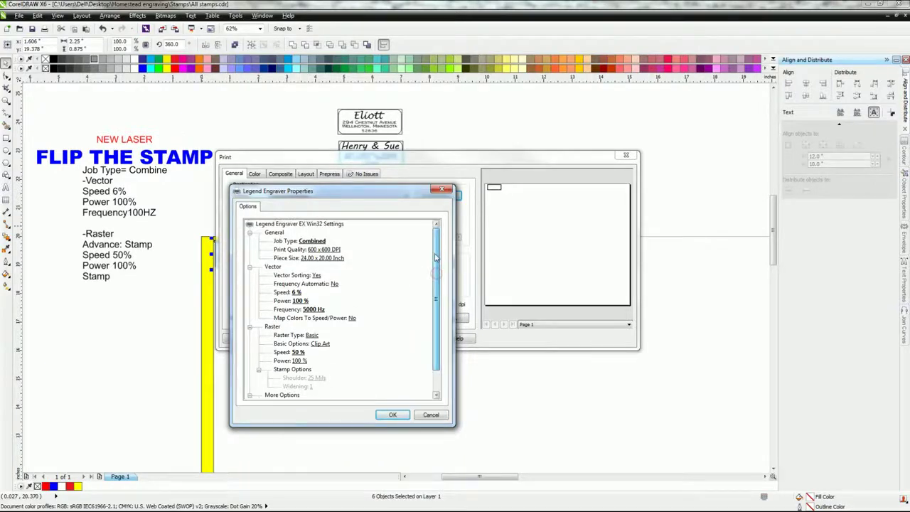
scroll(436, 257, "down", 1)
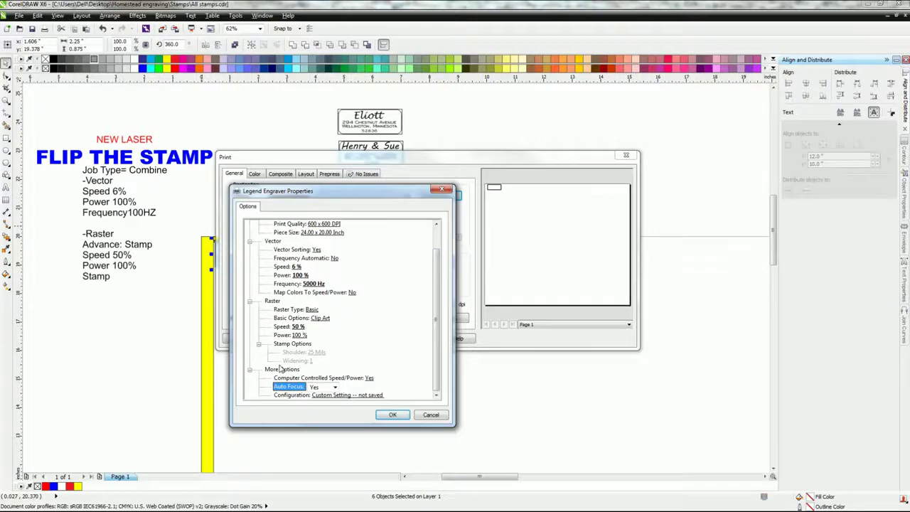
- Set the raster type to Stamp, and close the Legend Engraver properties and the Print dialog without printing
left_click(312, 310)
left_click(316, 310)
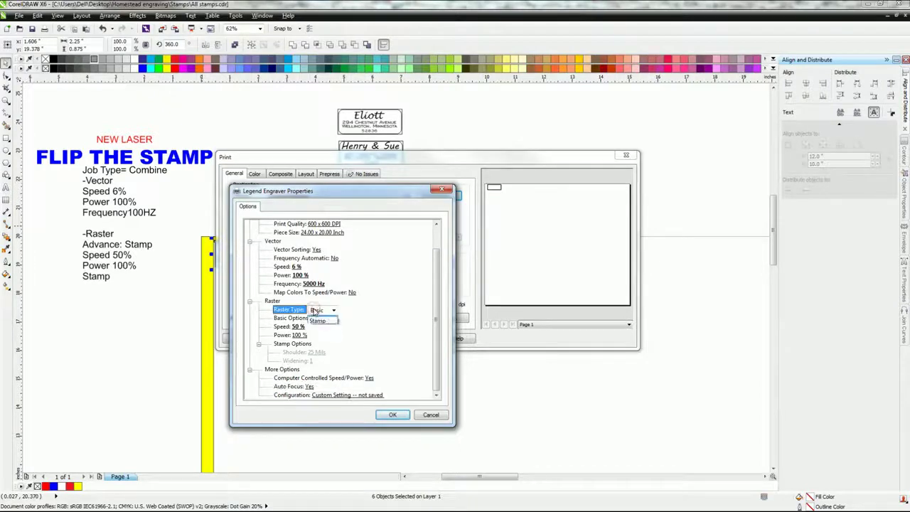
left_click(318, 328)
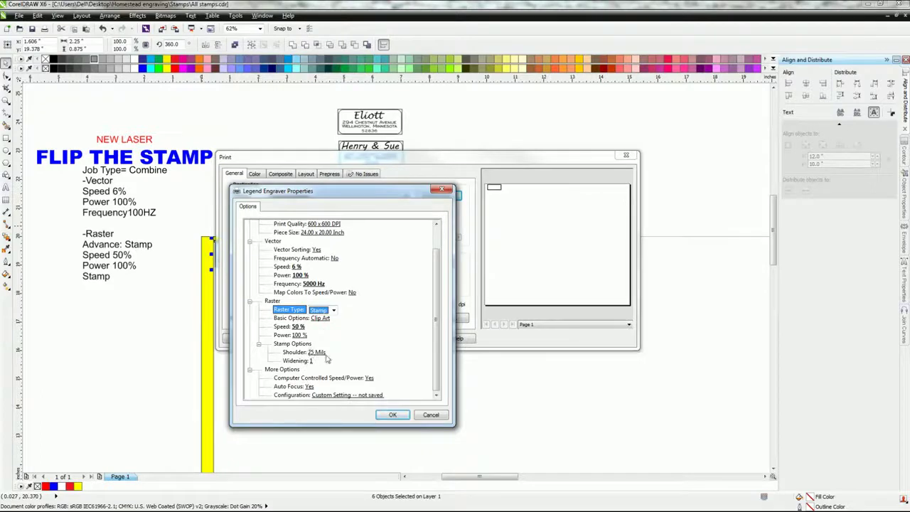
left_click(333, 311)
left_click(333, 311)
left_click(442, 188)
left_click(627, 155)
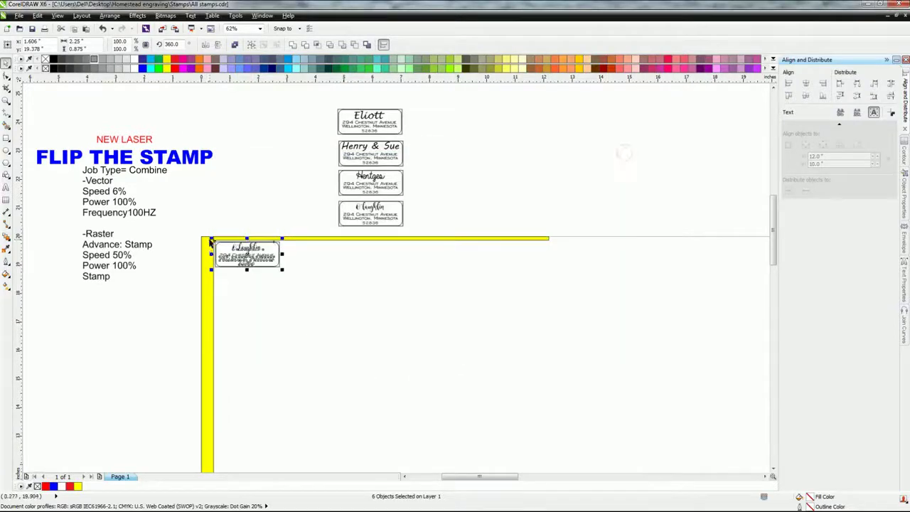
- Inspect the overlapping stamp at the page corner up close, select all of its objects, and delete them
scroll(243, 248, "up", 3)
left_click(198, 192)
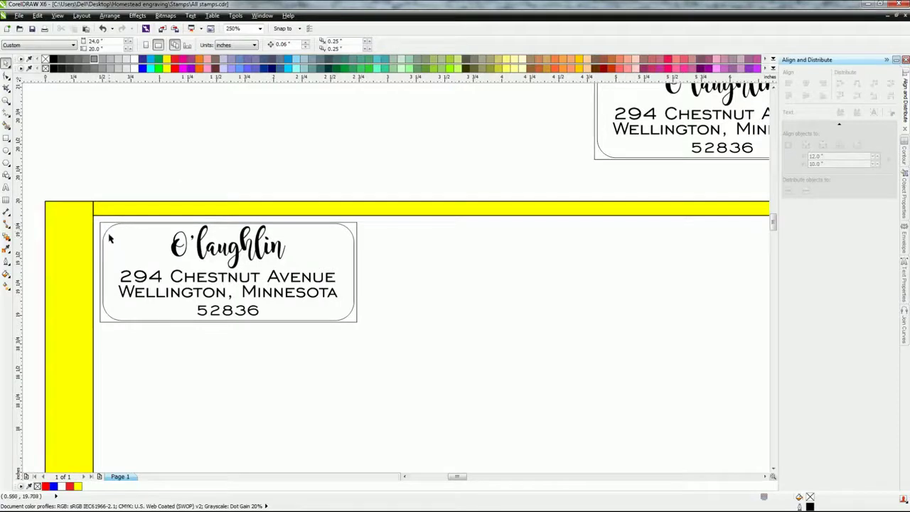
scroll(133, 271, "down", 5)
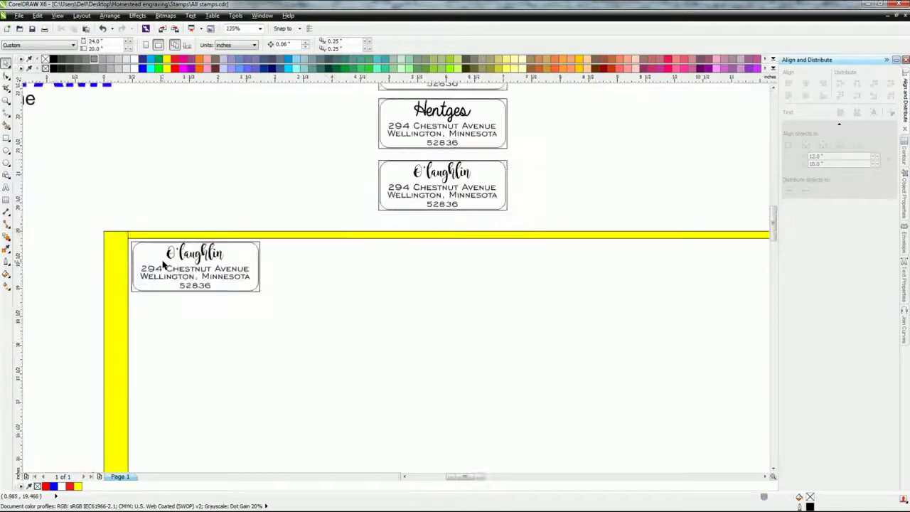
left_click_drag(236, 298, 135, 243)
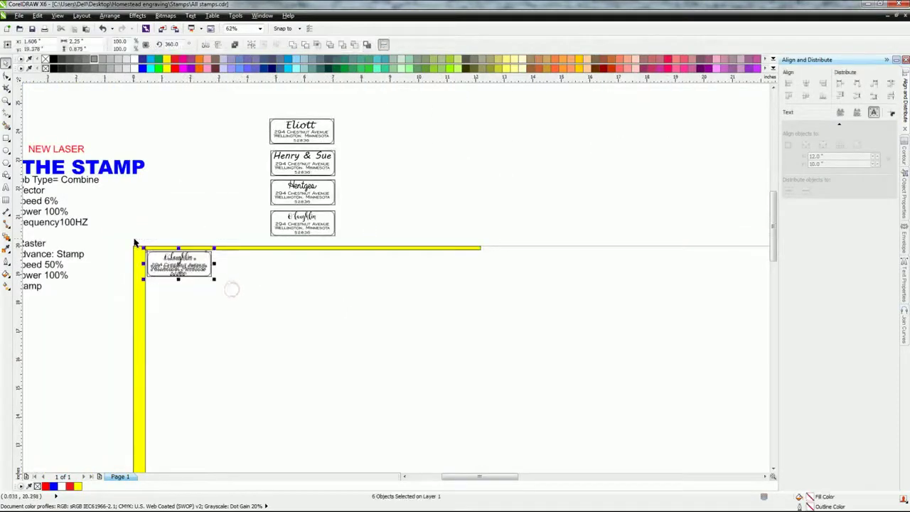
key("Delete")
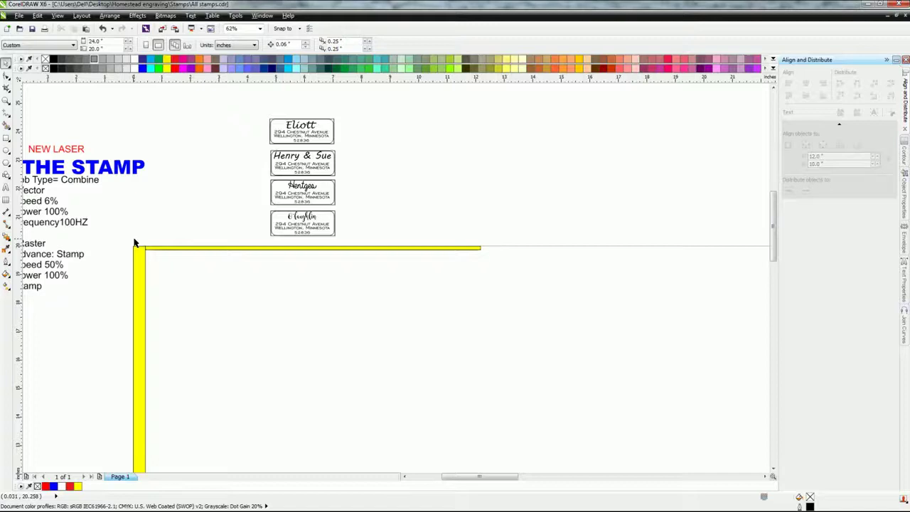
- Review the old-laser stamp settings noted above the new-laser notes, and return to the page corner
left_click_drag(133, 243, 364, 396)
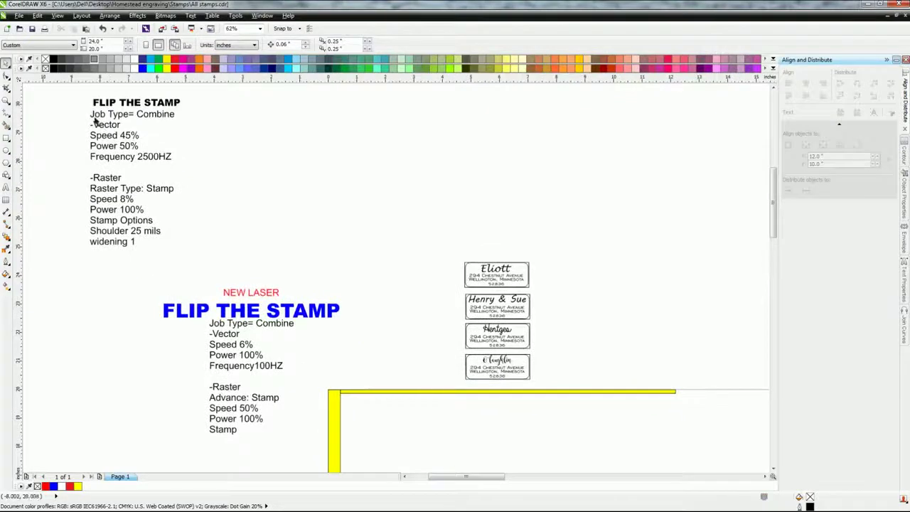
scroll(152, 153, "up", 2)
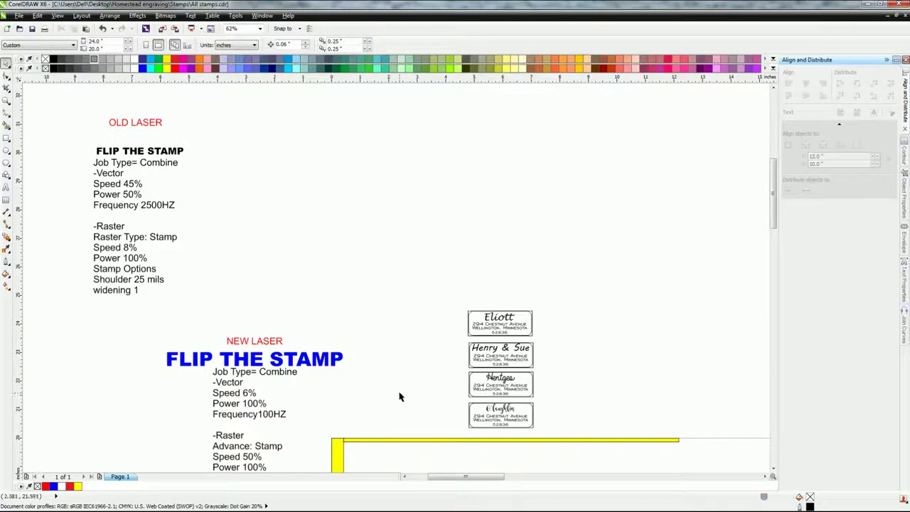
left_click_drag(394, 380, 275, 320)
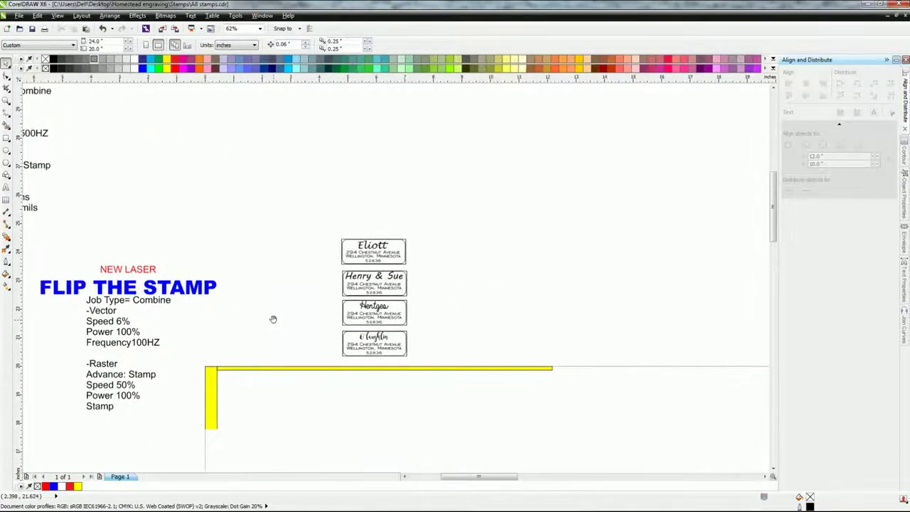
left_click_drag(341, 392, 304, 298)
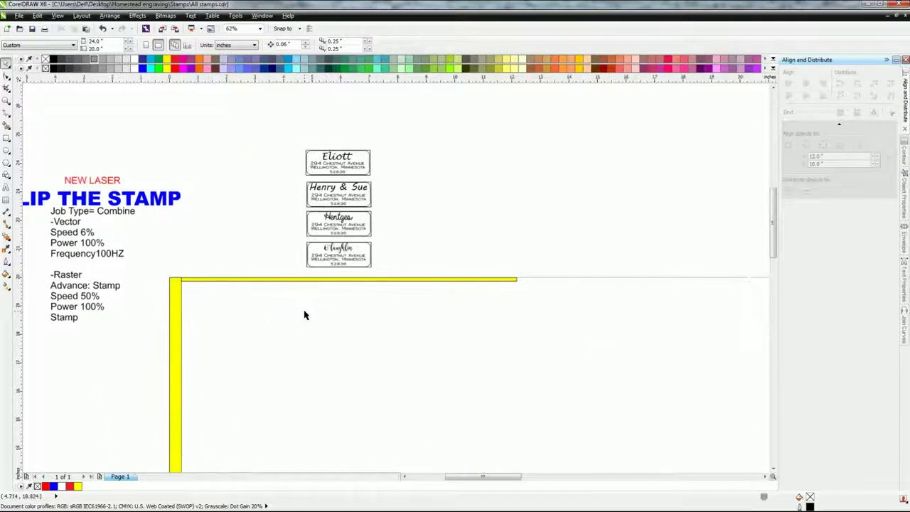